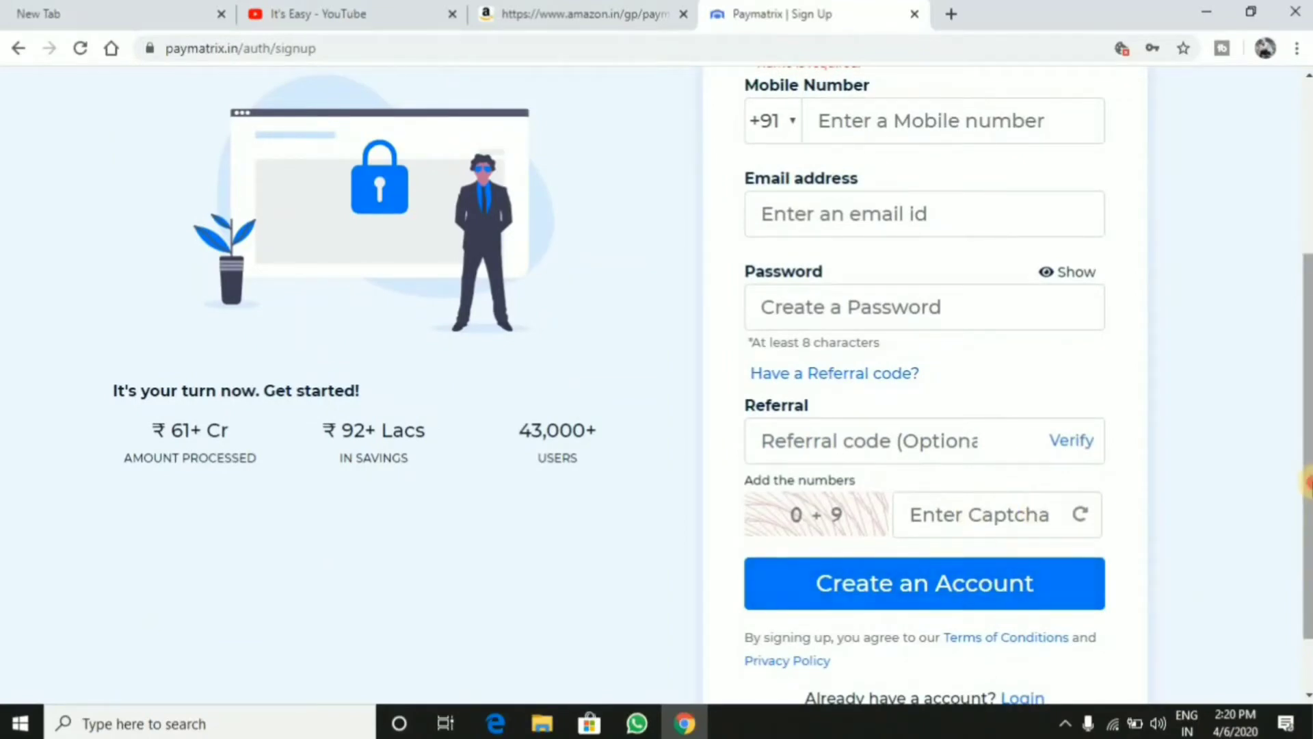
Leave the sign-up page for the Paymatrix home page and open the login form.
{"action": "left_click_drag", "start_coordinate": [1307, 482], "coordinate": [1306, 378]}
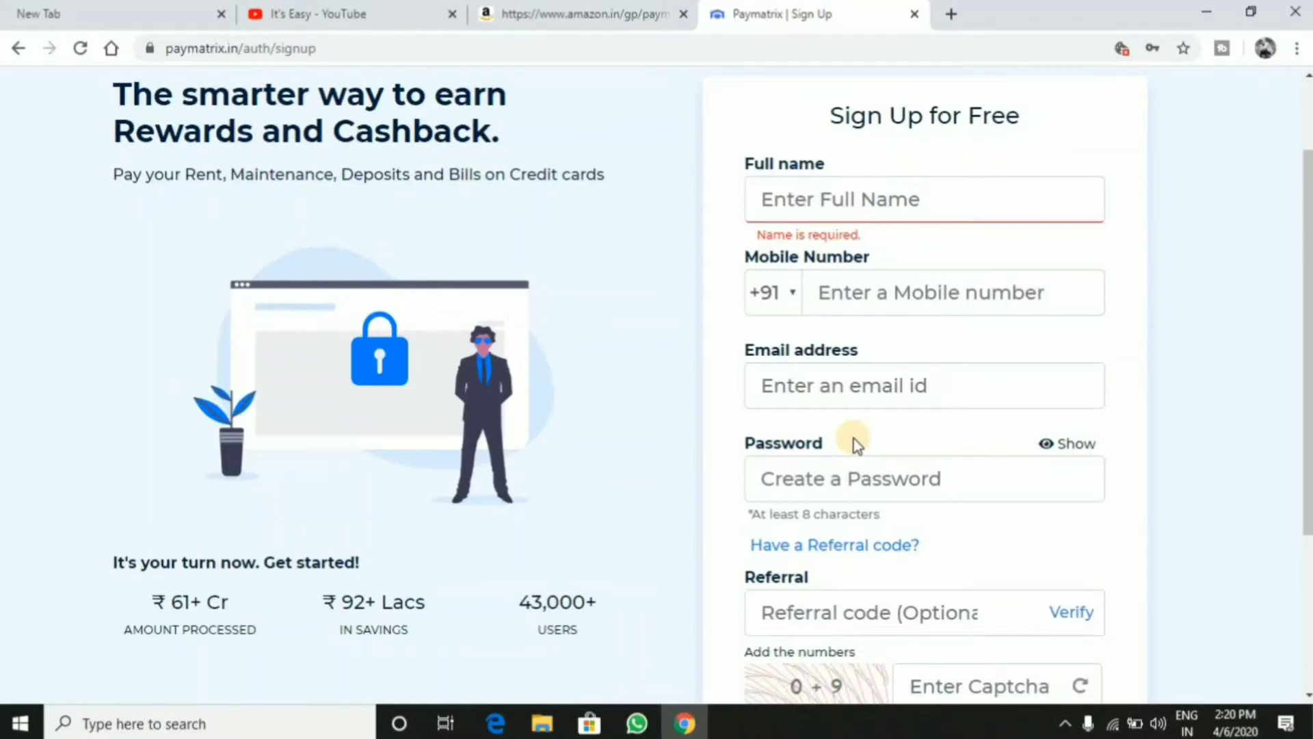
{"action": "left_click_drag", "start_coordinate": [1307, 328], "coordinate": [1307, 261]}
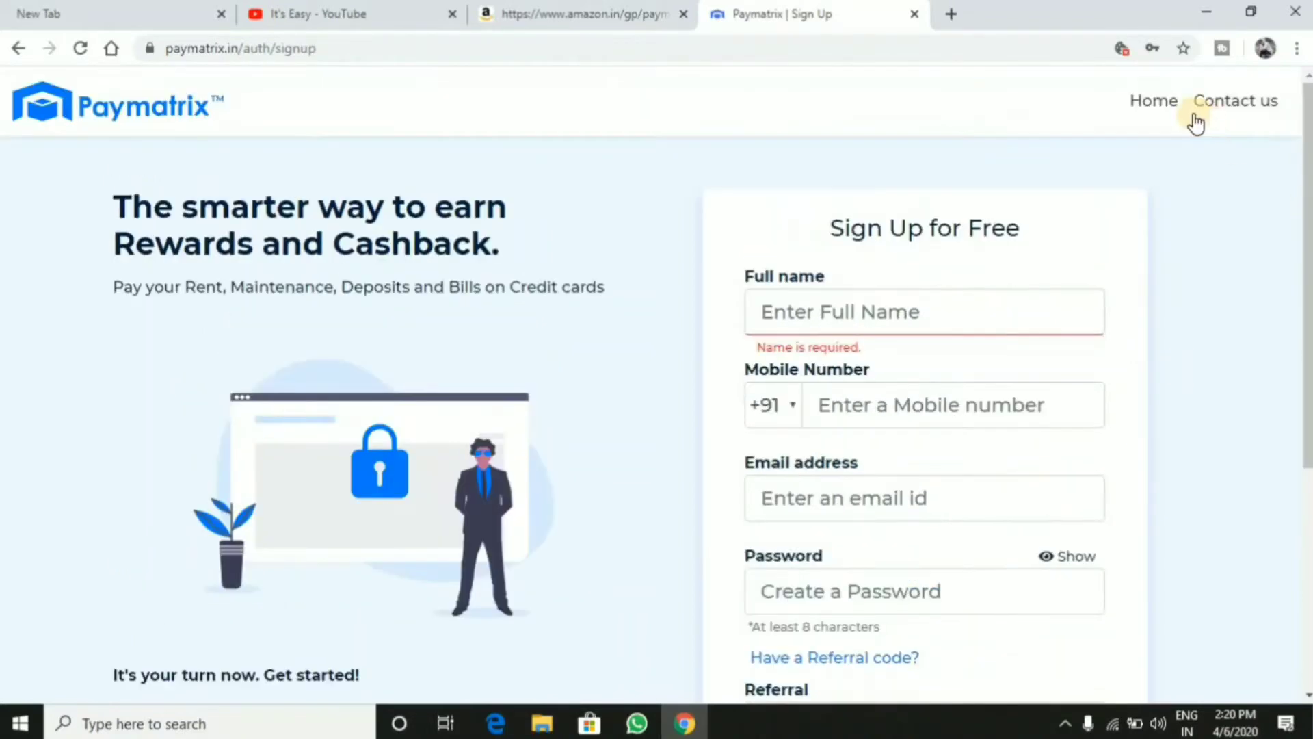
{"action": "left_click", "coordinate": [1152, 109]}
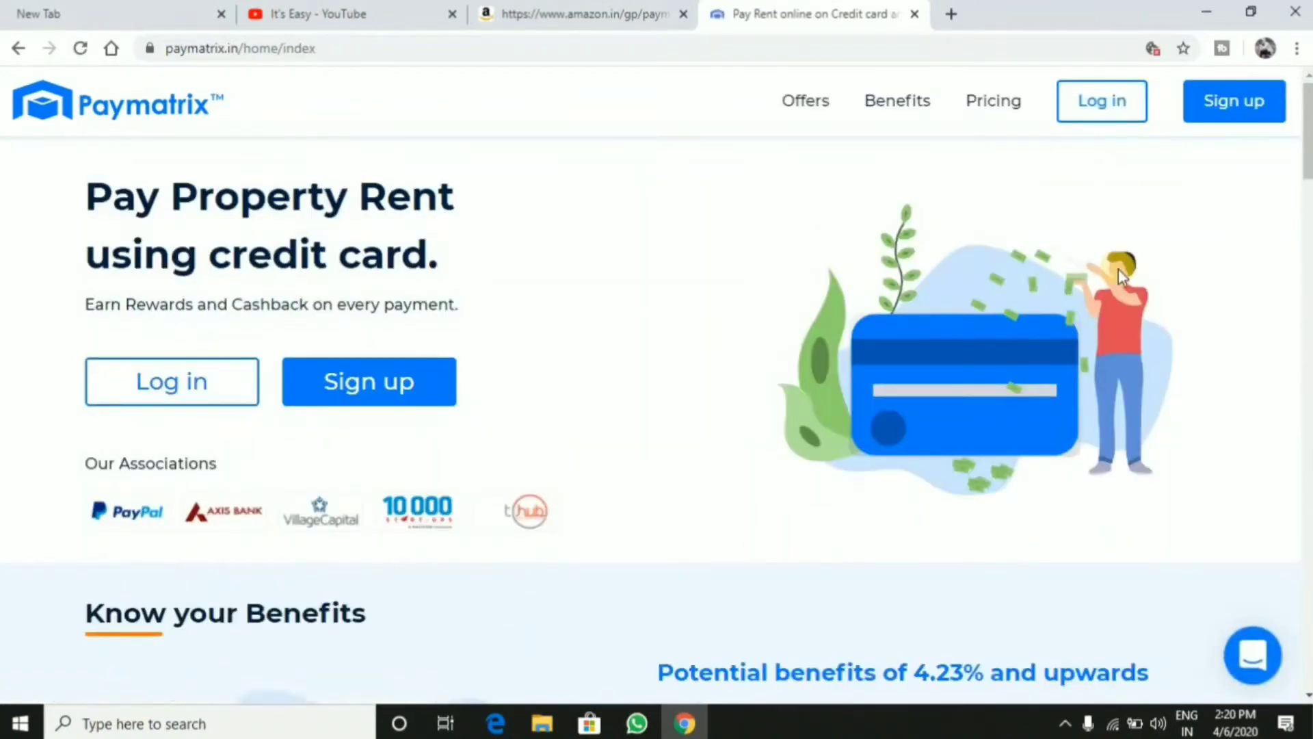
{"action": "left_click", "coordinate": [1080, 111]}
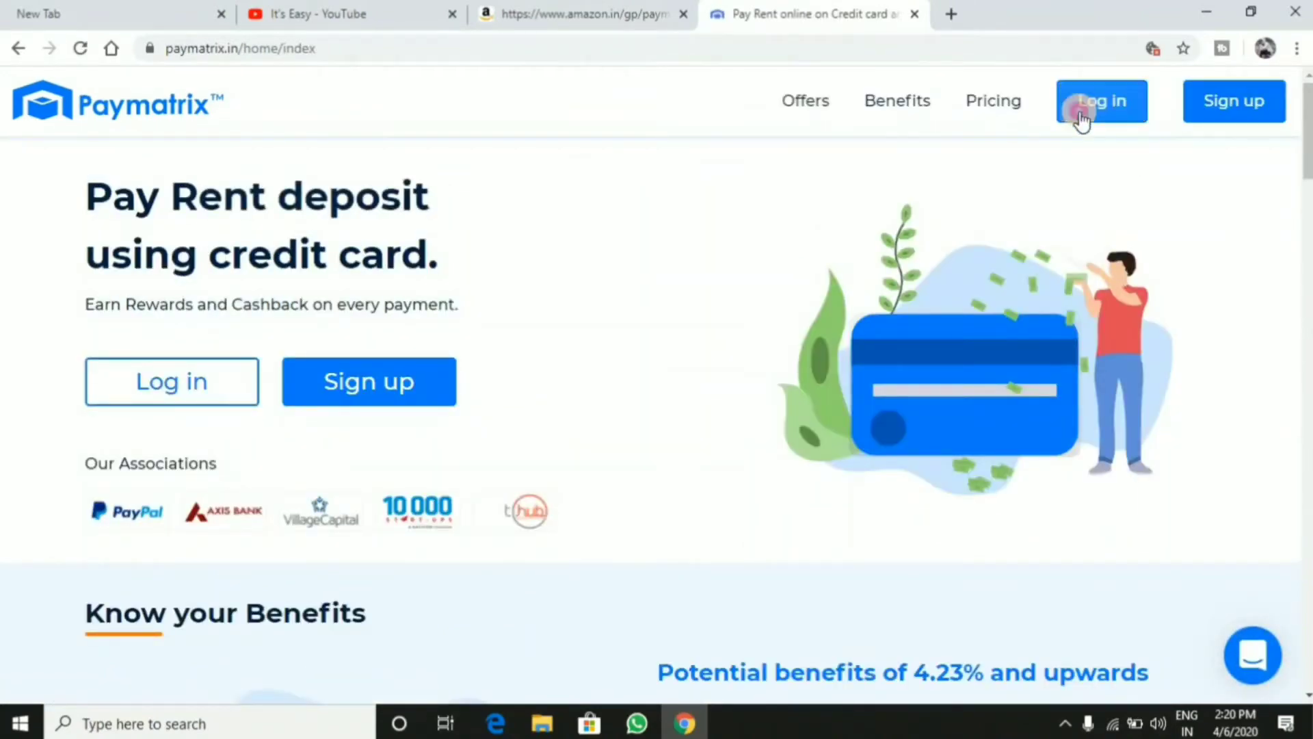
Answer the captcha sum with 6, log in with the prefilled credentials, and open Bill payments.
{"action": "scroll", "coordinate": [1079, 123], "scroll_direction": "down", "scroll_amount": 1}
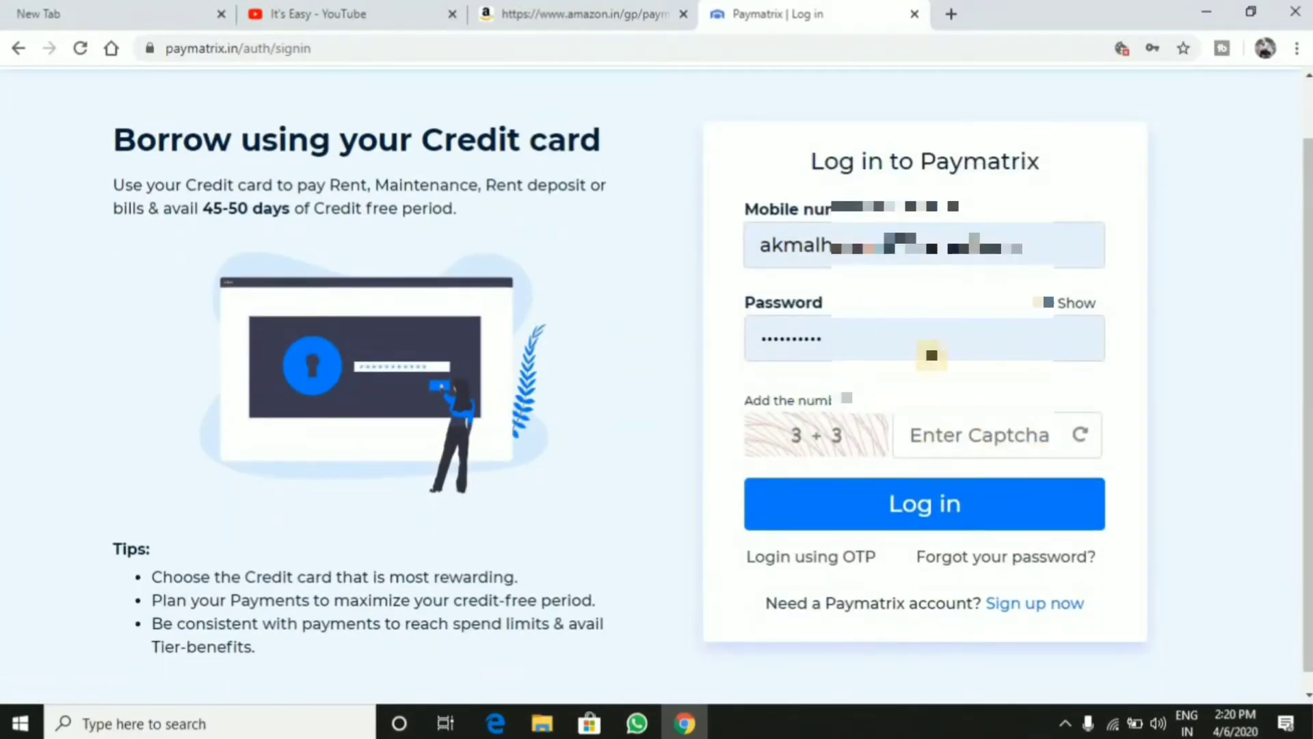
{"action": "left_click", "coordinate": [946, 446]}
{"action": "type", "text": "66"}
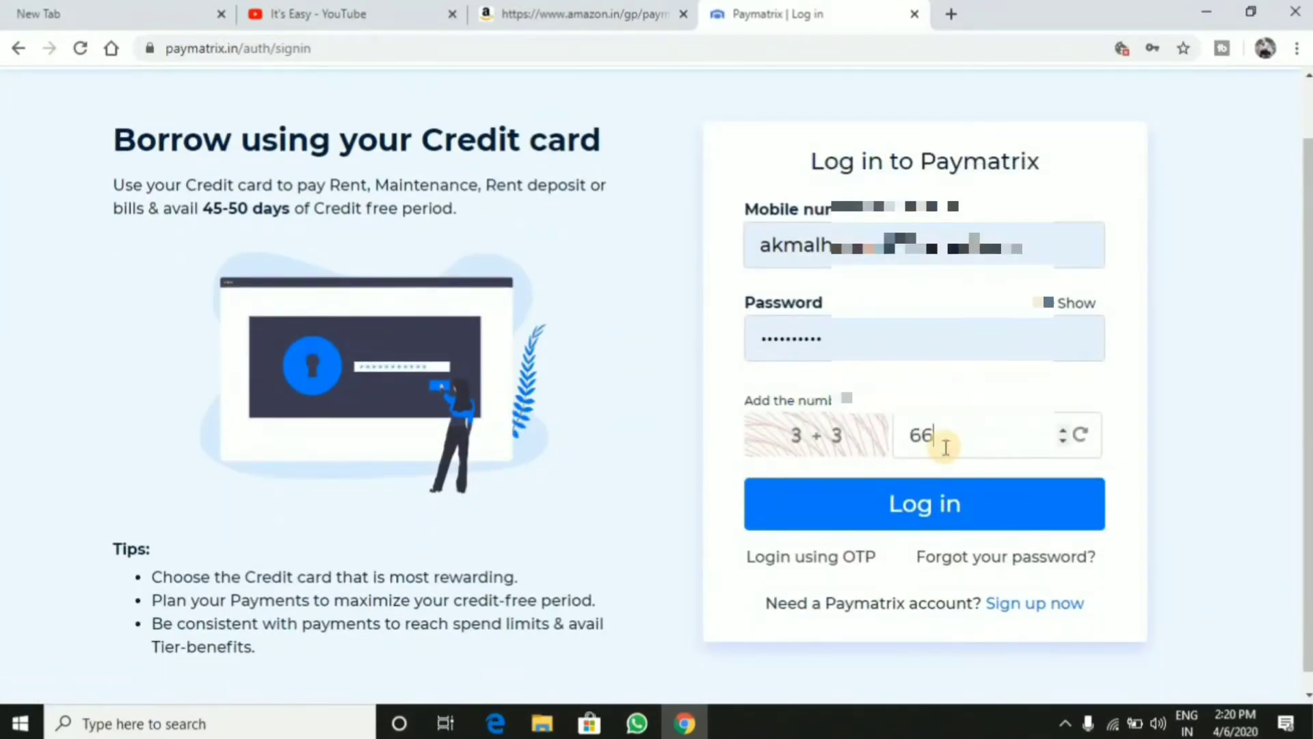
{"action": "key", "text": "BackSpace"}
{"action": "left_click", "coordinate": [944, 503]}
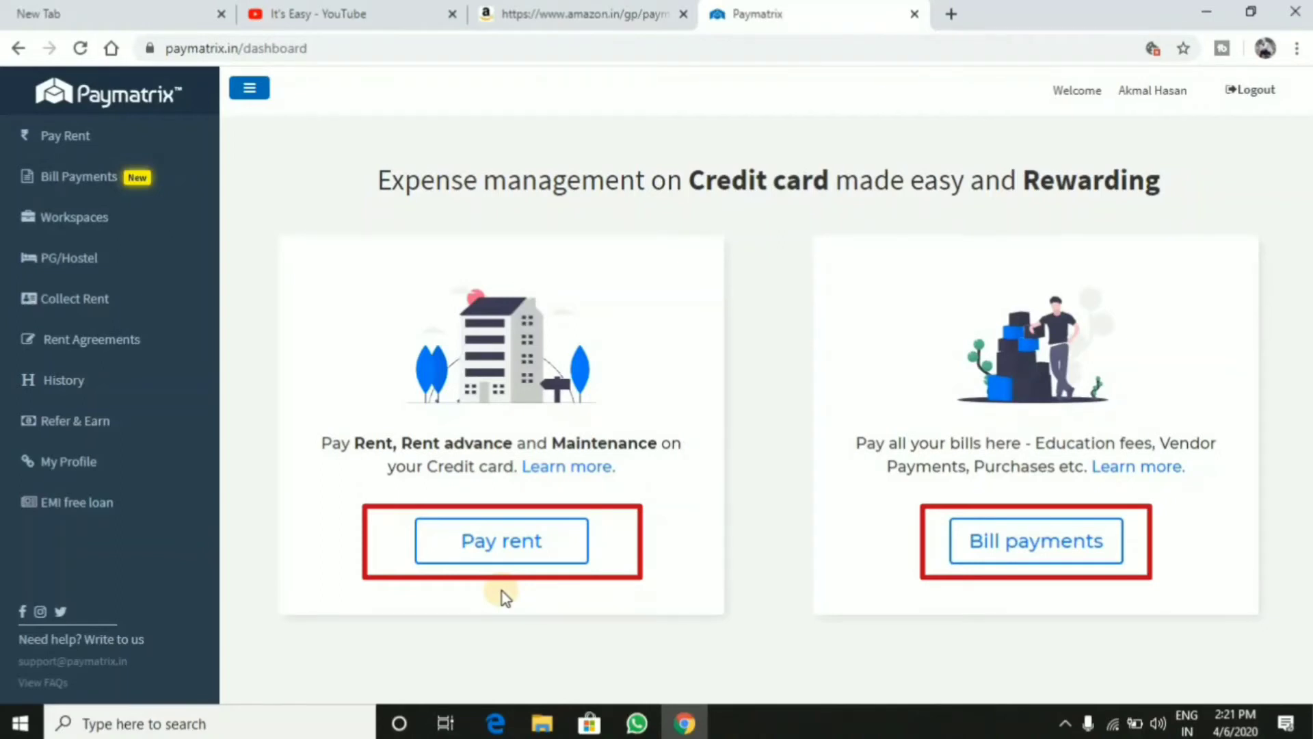
{"action": "left_click", "coordinate": [1094, 553]}
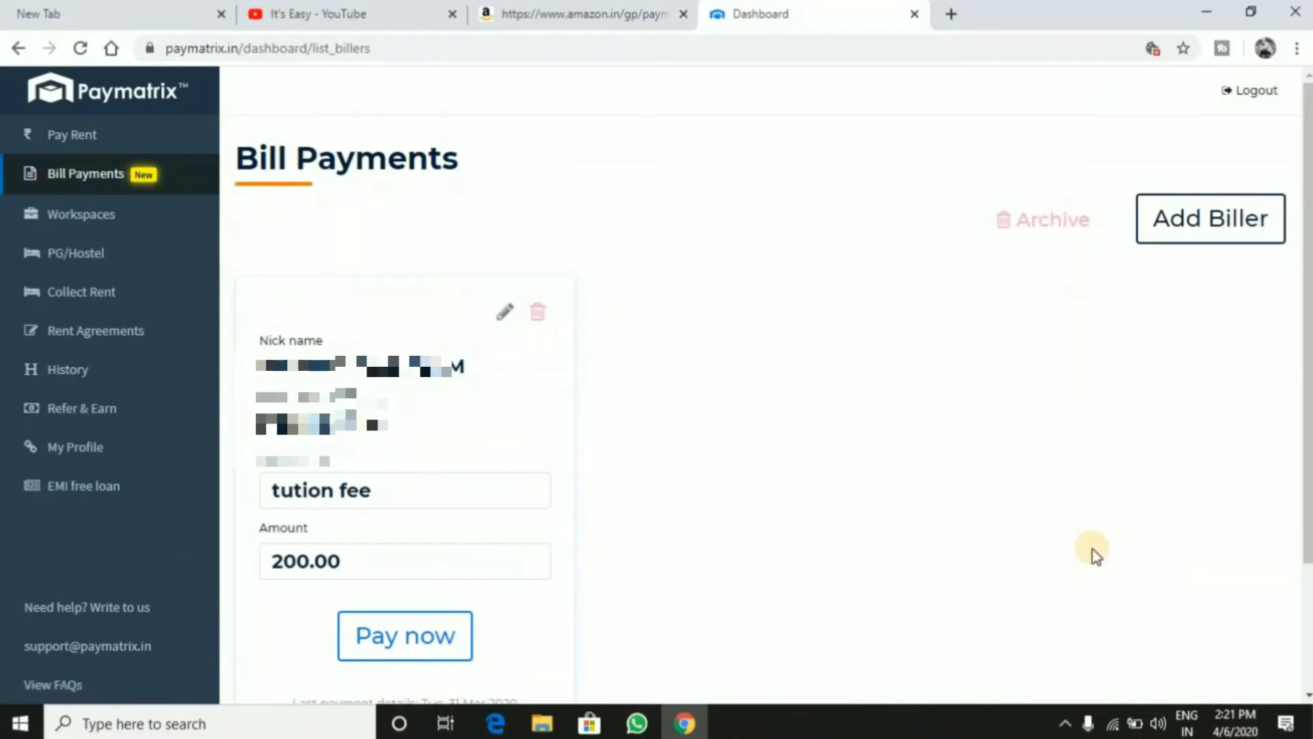
Examine the IFSC and bank account number fields of the Add Biller form, and return to the Bill Payments list.
{"action": "left_click", "coordinate": [1190, 223]}
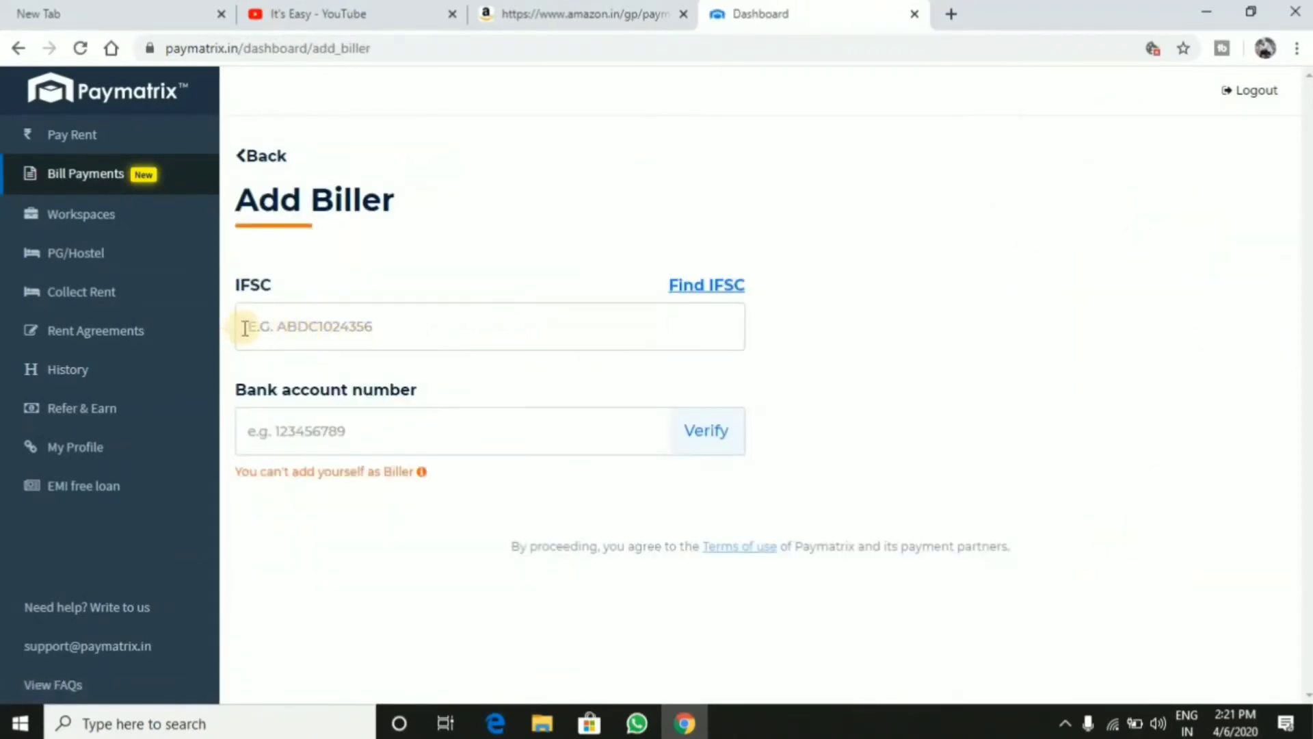
{"action": "left_click", "coordinate": [245, 328]}
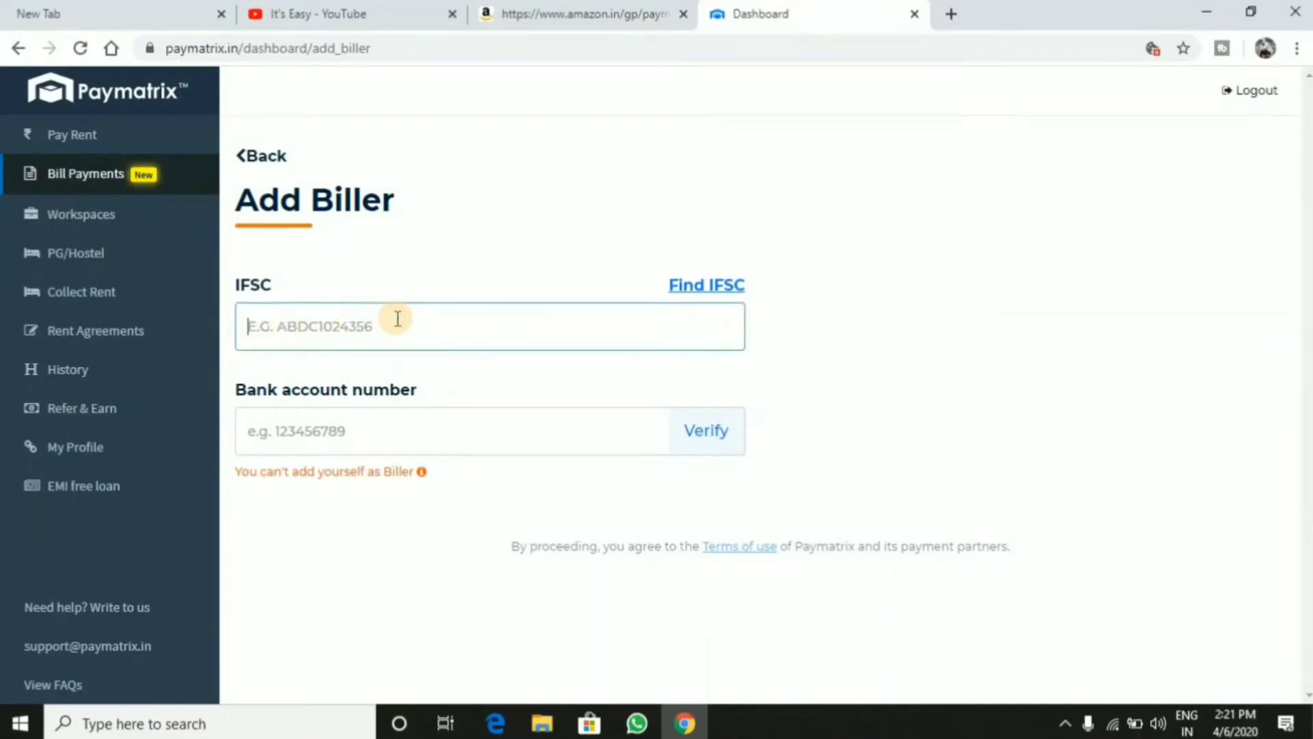
{"action": "left_click", "coordinate": [342, 431]}
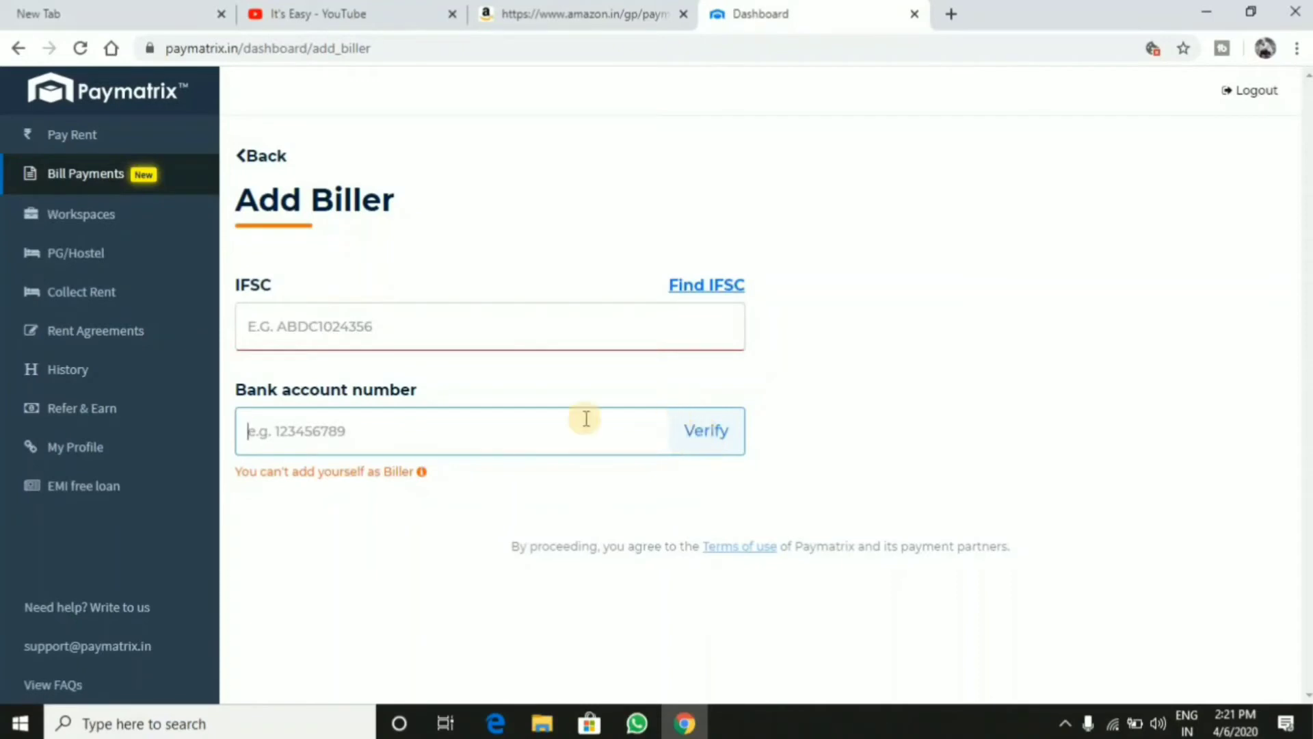
{"action": "left_click", "coordinate": [65, 180]}
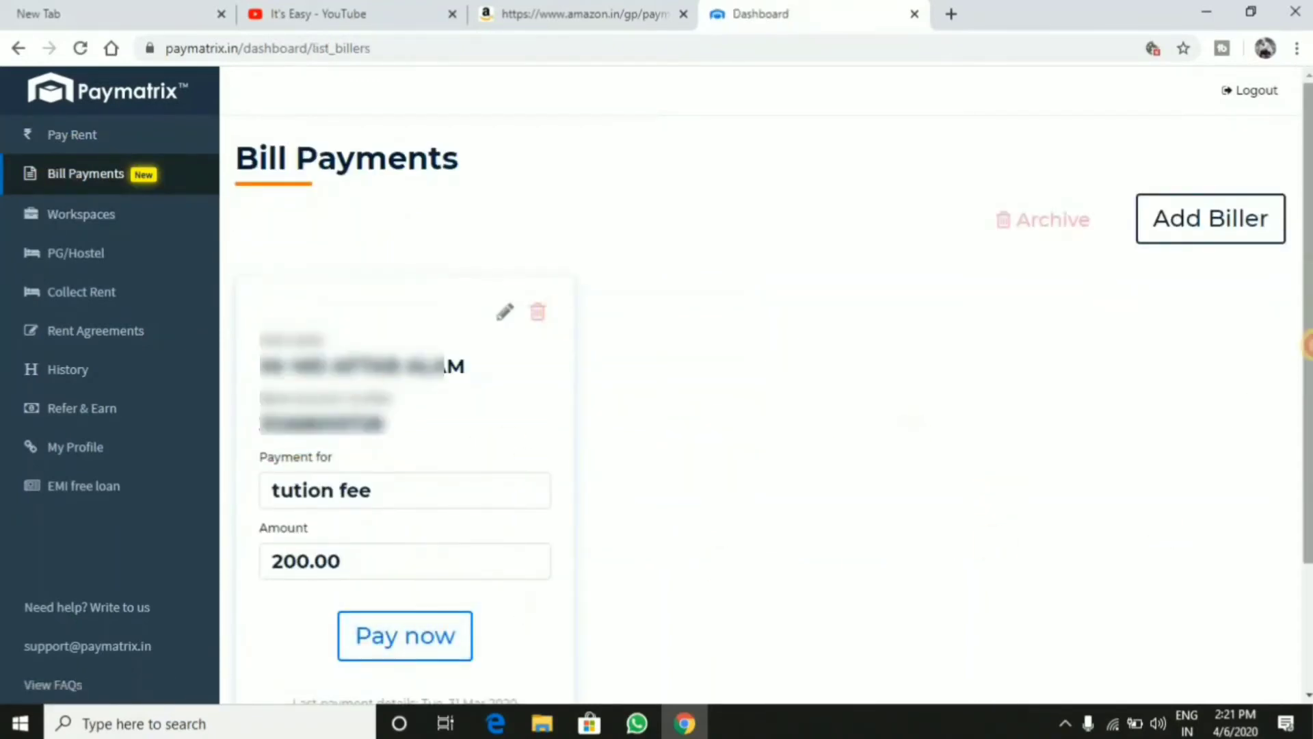
Set the amount of the saved biller's tution fee payment to 5000 and proceed to pay it.
{"action": "scroll", "coordinate": [615, 305], "scroll_direction": "down", "scroll_amount": 1}
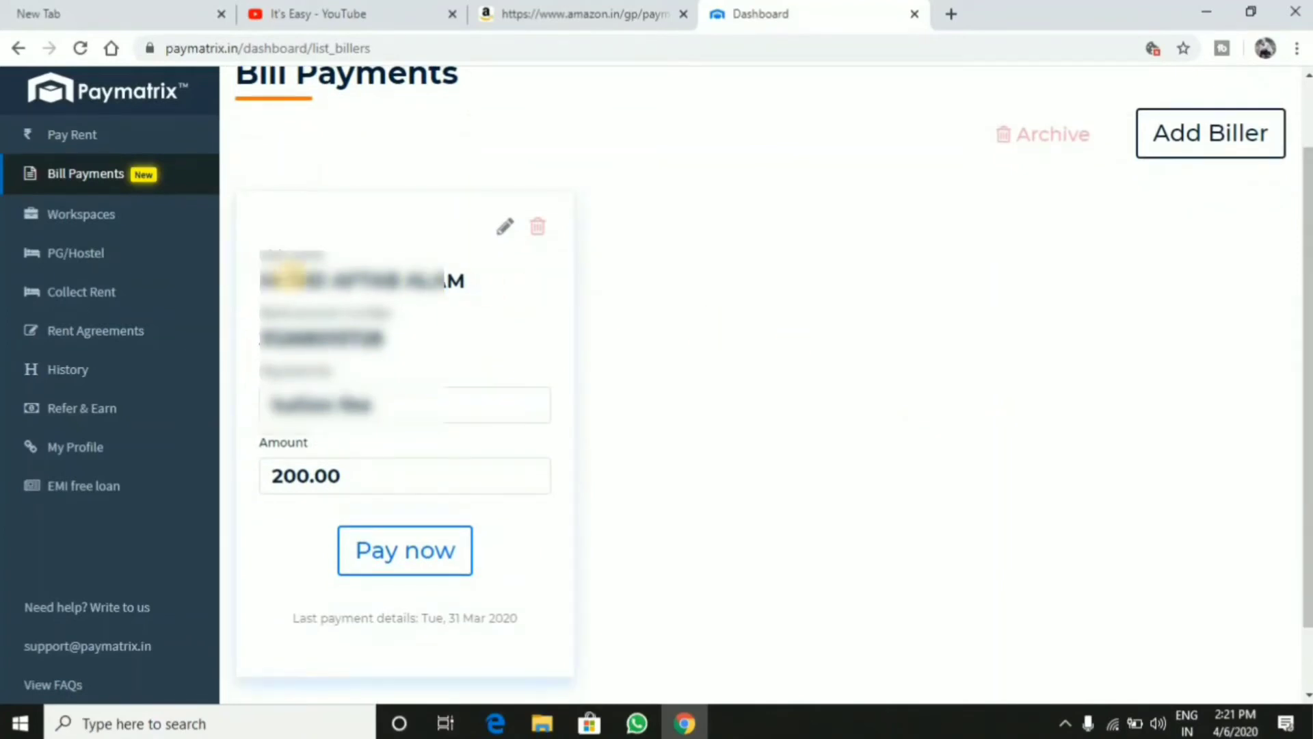
{"action": "left_click_drag", "start_coordinate": [449, 404], "coordinate": [240, 417]}
{"action": "left_click", "coordinate": [274, 477]}
{"action": "double_click", "coordinate": [273, 476]}
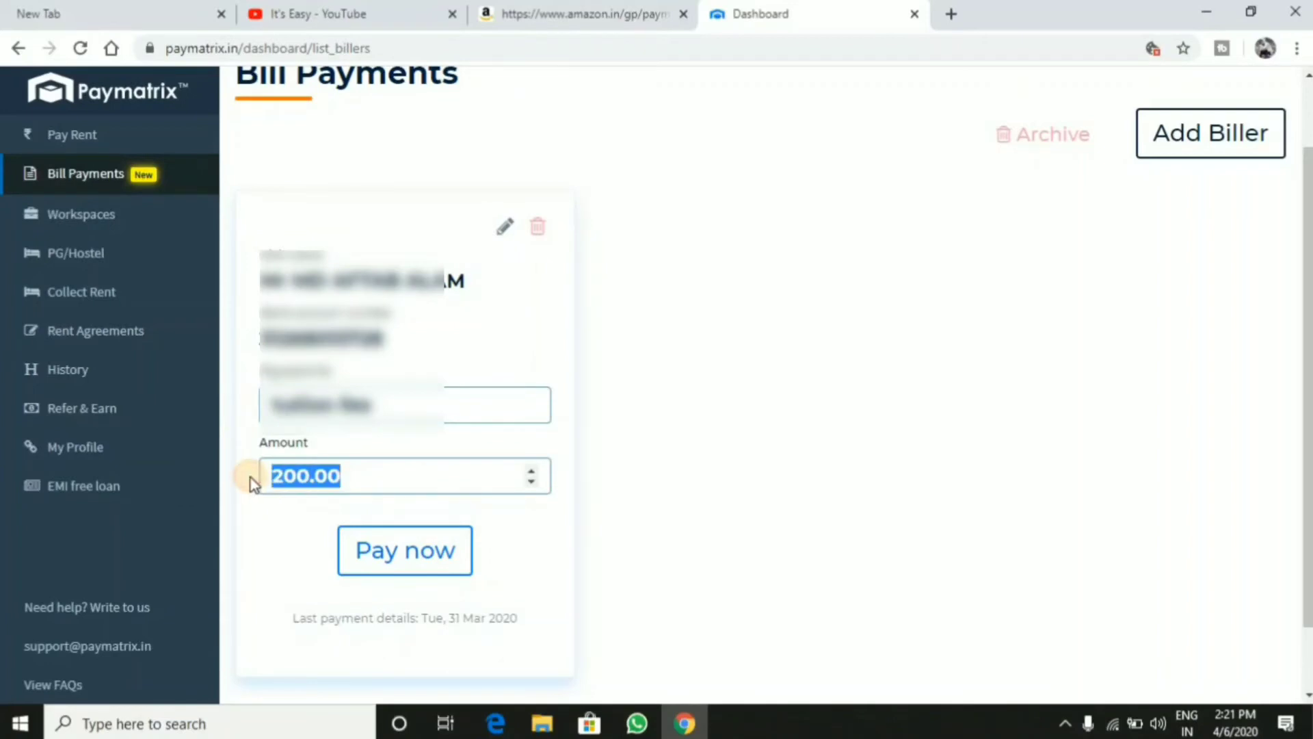
{"action": "type", "text": "5000"}
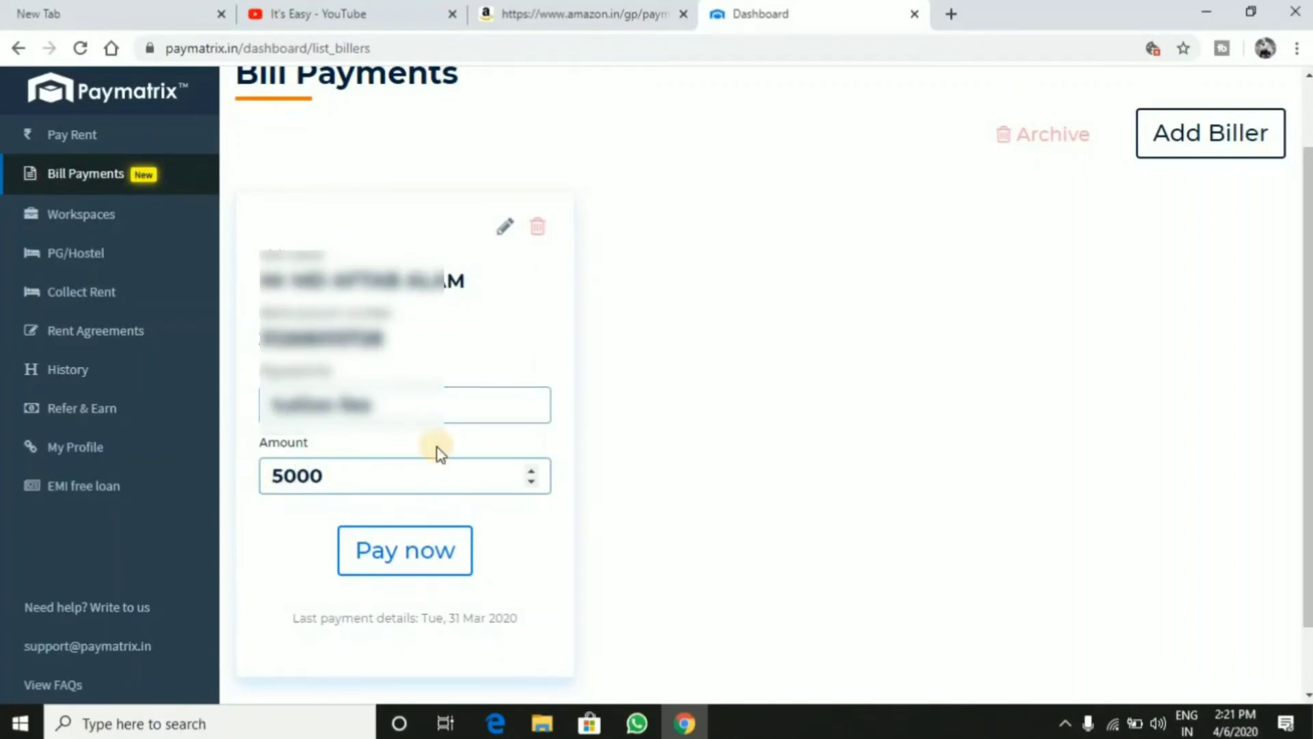
{"action": "left_click_drag", "start_coordinate": [410, 408], "coordinate": [249, 413]}
{"action": "left_click", "coordinate": [420, 409]}
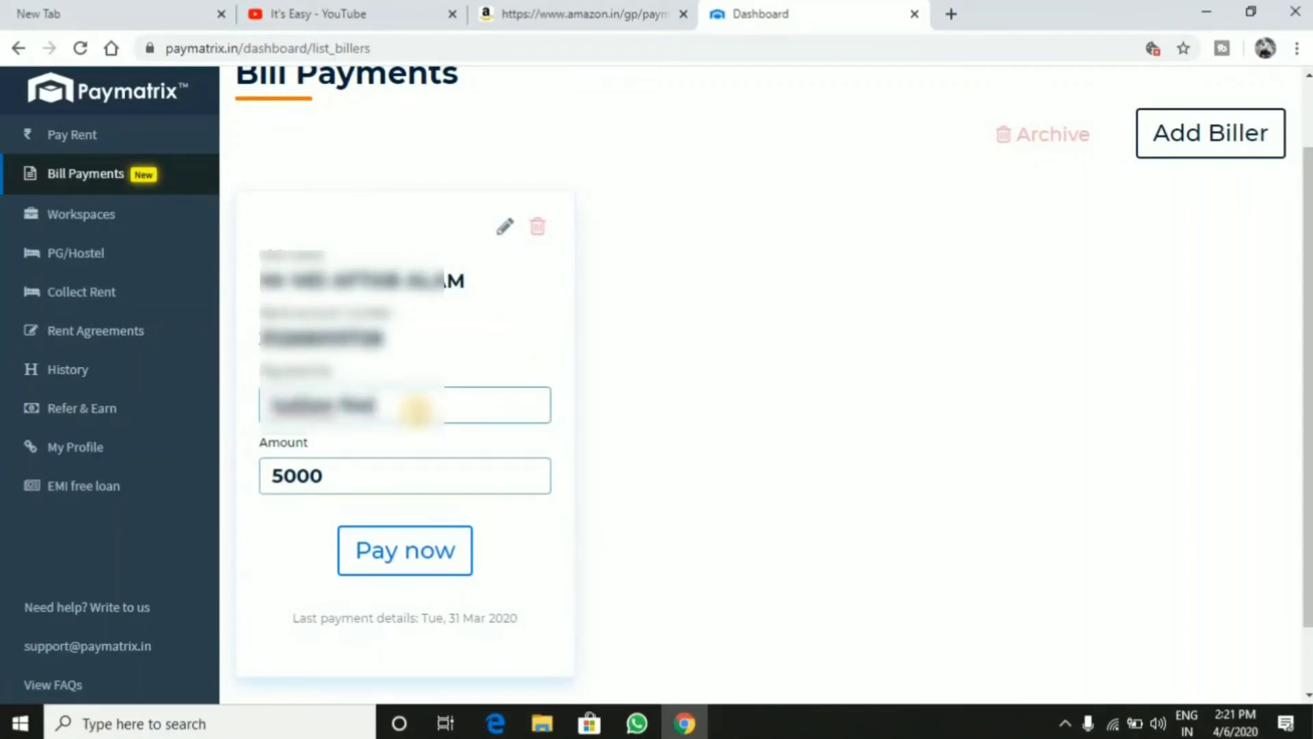
{"action": "left_click", "coordinate": [383, 565]}
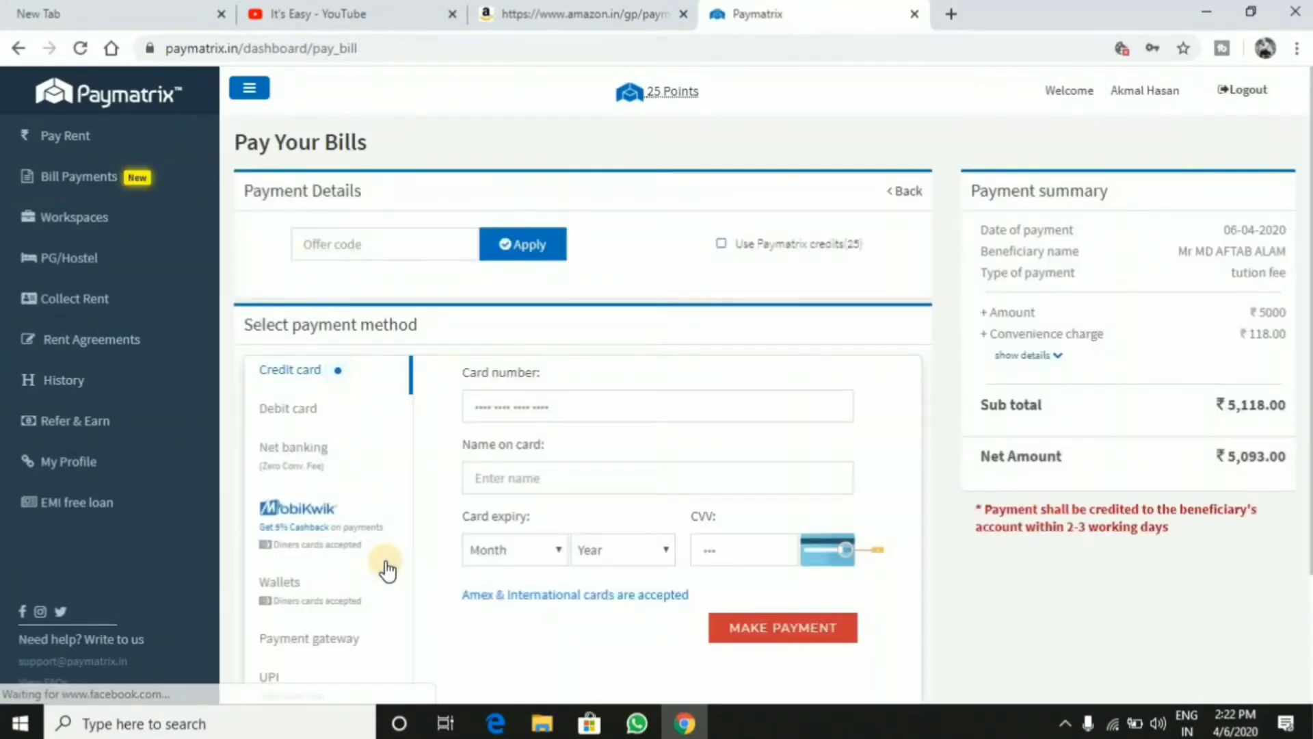
Review the payment summary and try to apply the Paymatrix credits to the bill.
{"action": "scroll", "coordinate": [1228, 390], "scroll_direction": "down", "scroll_amount": 1}
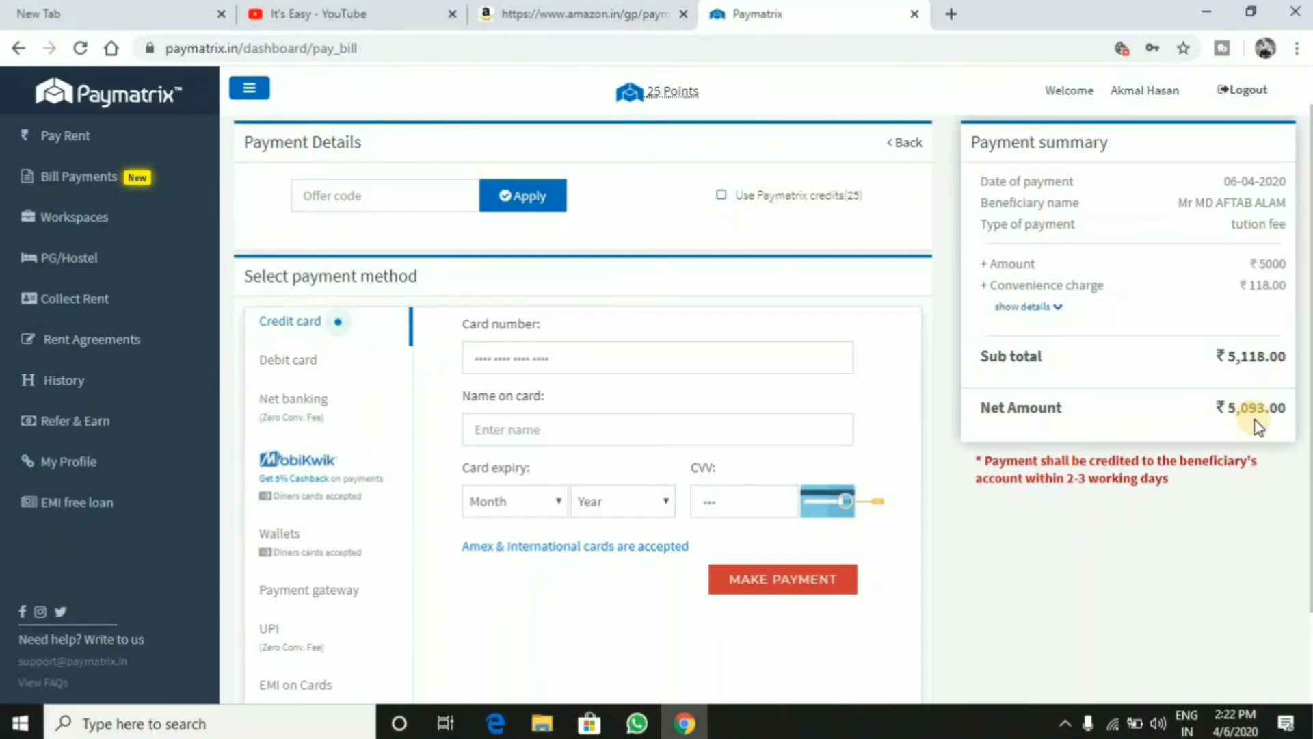
{"action": "scroll", "coordinate": [1307, 400], "scroll_direction": "up", "scroll_amount": 1}
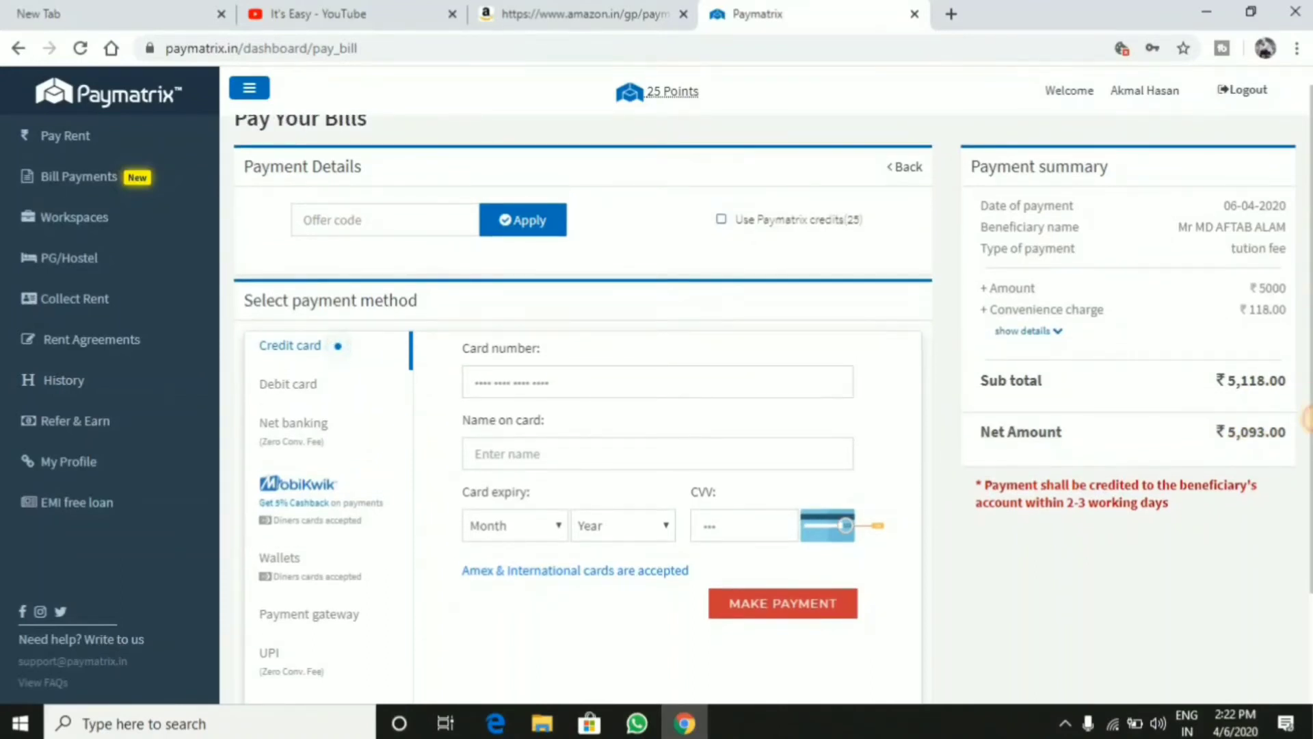
{"action": "scroll", "coordinate": [1308, 403], "scroll_direction": "down", "scroll_amount": 1}
{"action": "scroll", "coordinate": [1308, 434], "scroll_direction": "down", "scroll_amount": 1}
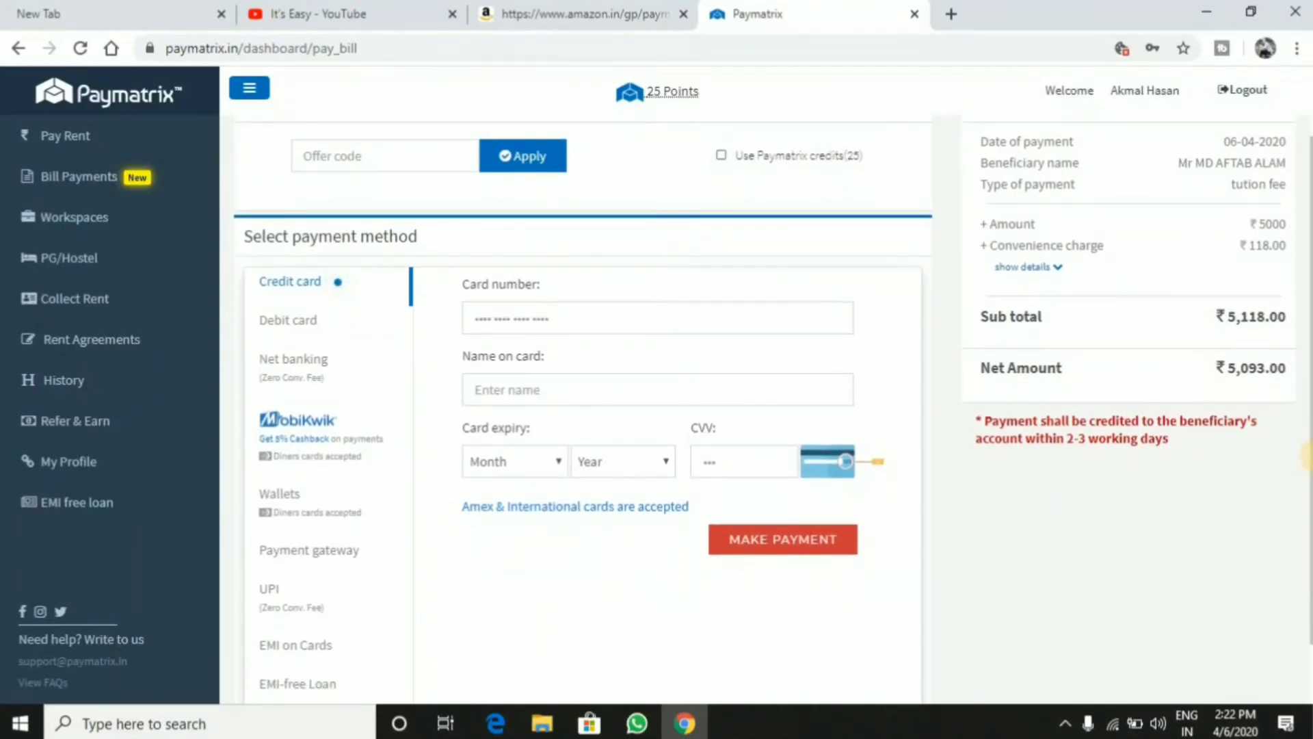
{"action": "left_click", "coordinate": [721, 156]}
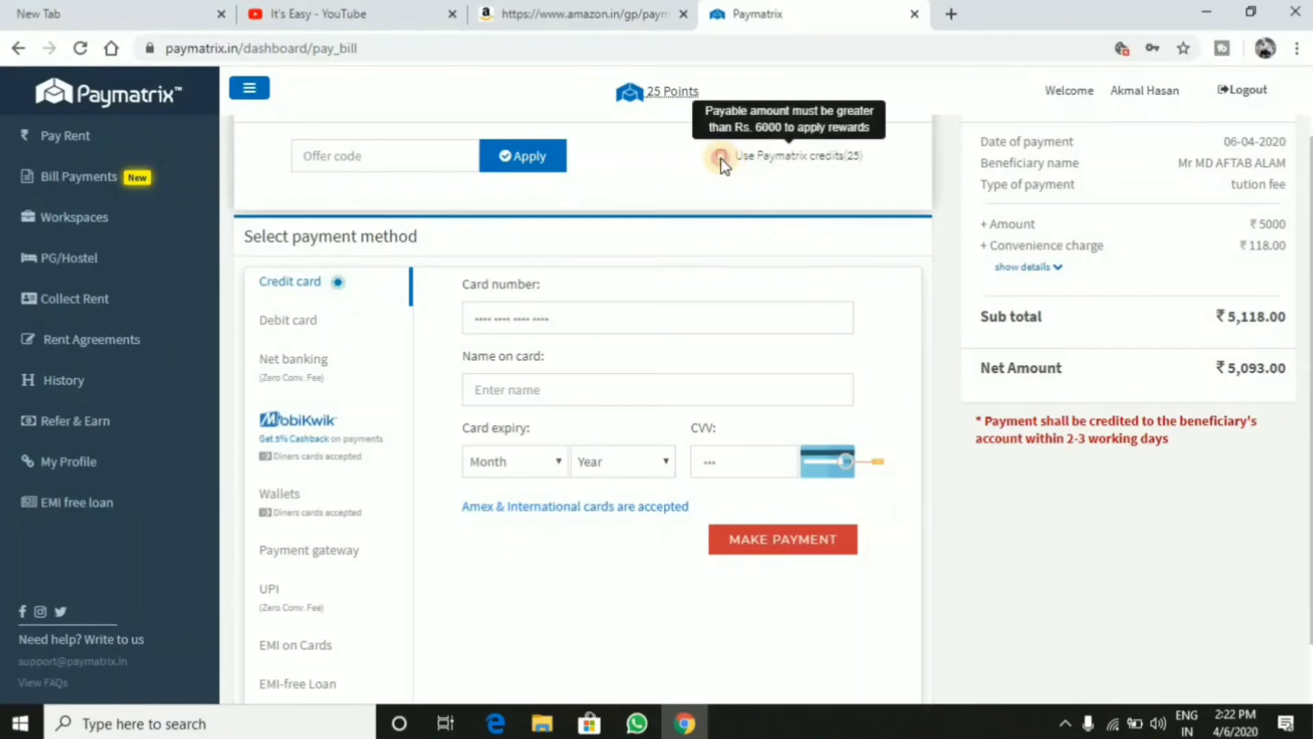
Choose Wallets as the payment method and select Amazon Pay as the wallet.
{"action": "scroll", "coordinate": [483, 391], "scroll_direction": "down", "scroll_amount": 1}
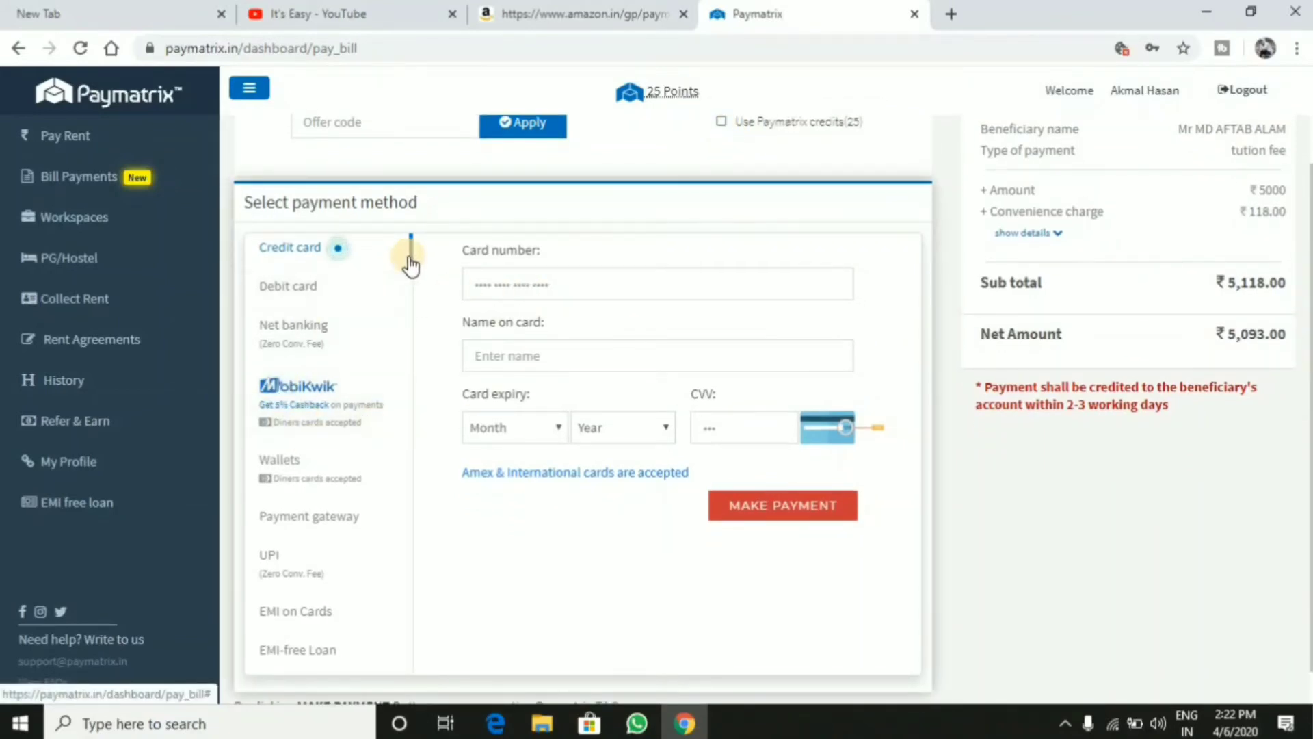
{"action": "scroll", "coordinate": [410, 484], "scroll_direction": "down", "scroll_amount": 1}
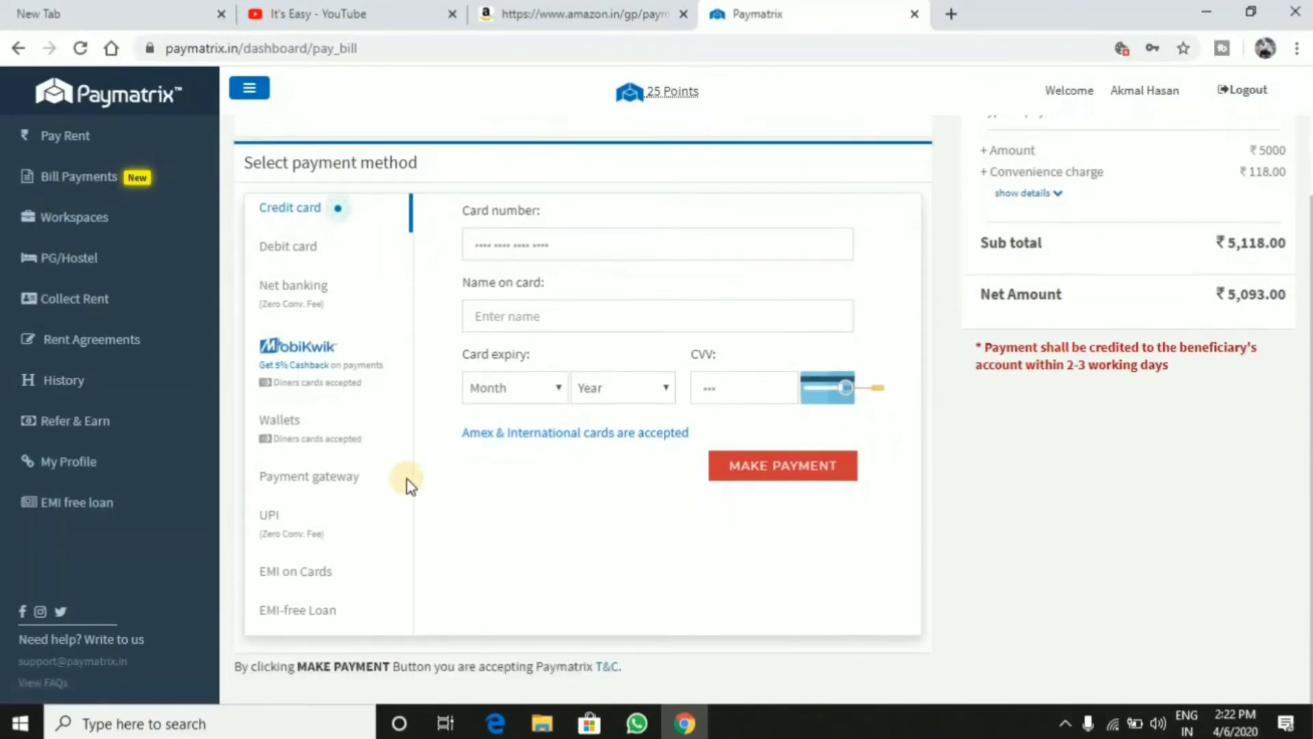
{"action": "left_click", "coordinate": [315, 423]}
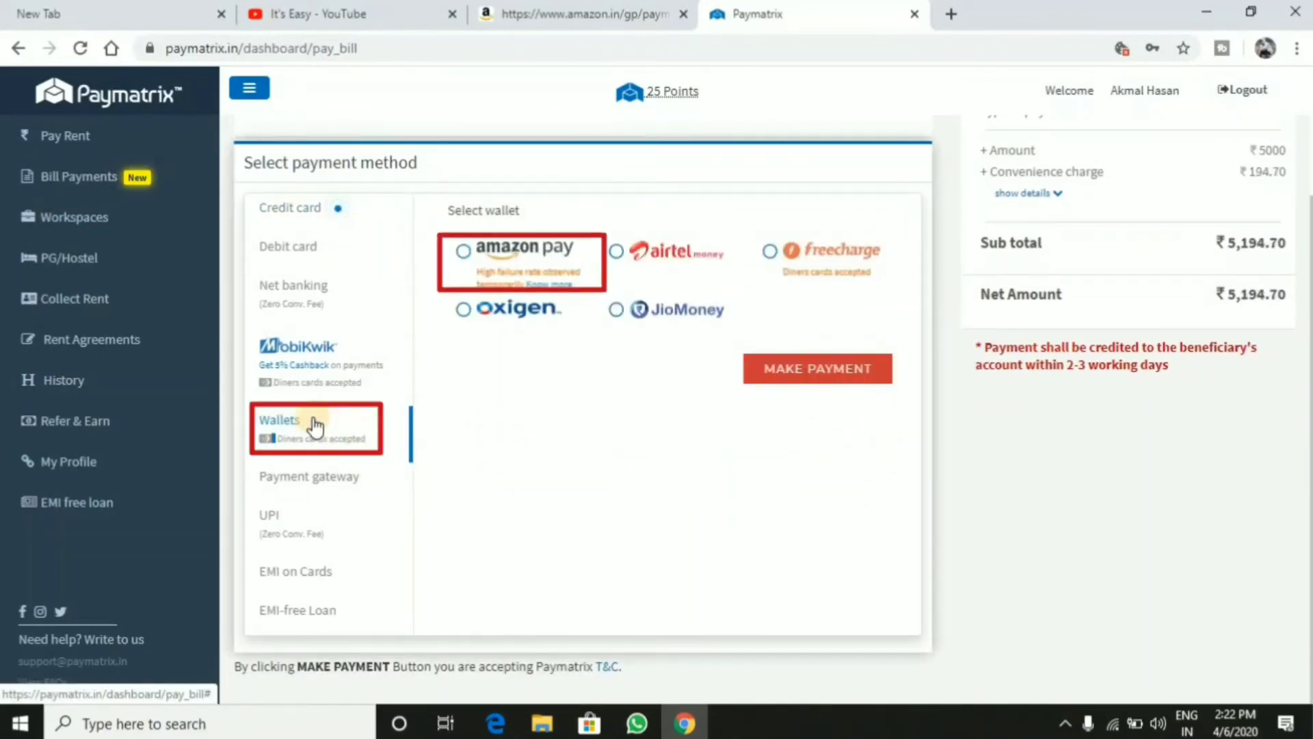
{"action": "left_click", "coordinate": [462, 253]}
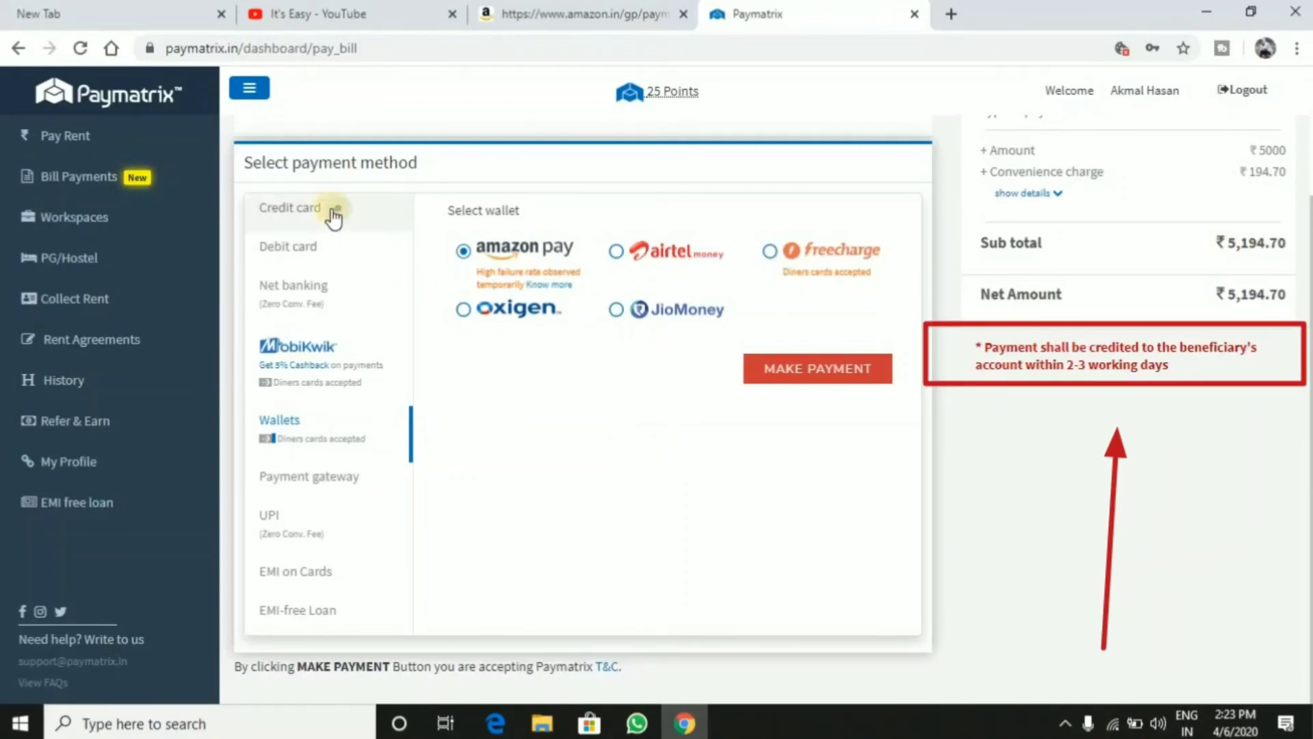
Compare the convenience charges of the Credit card and Wallets methods, and leave Credit card selected.
{"action": "scroll", "coordinate": [864, 290], "scroll_direction": "up", "scroll_amount": 2}
{"action": "left_click", "coordinate": [320, 319]}
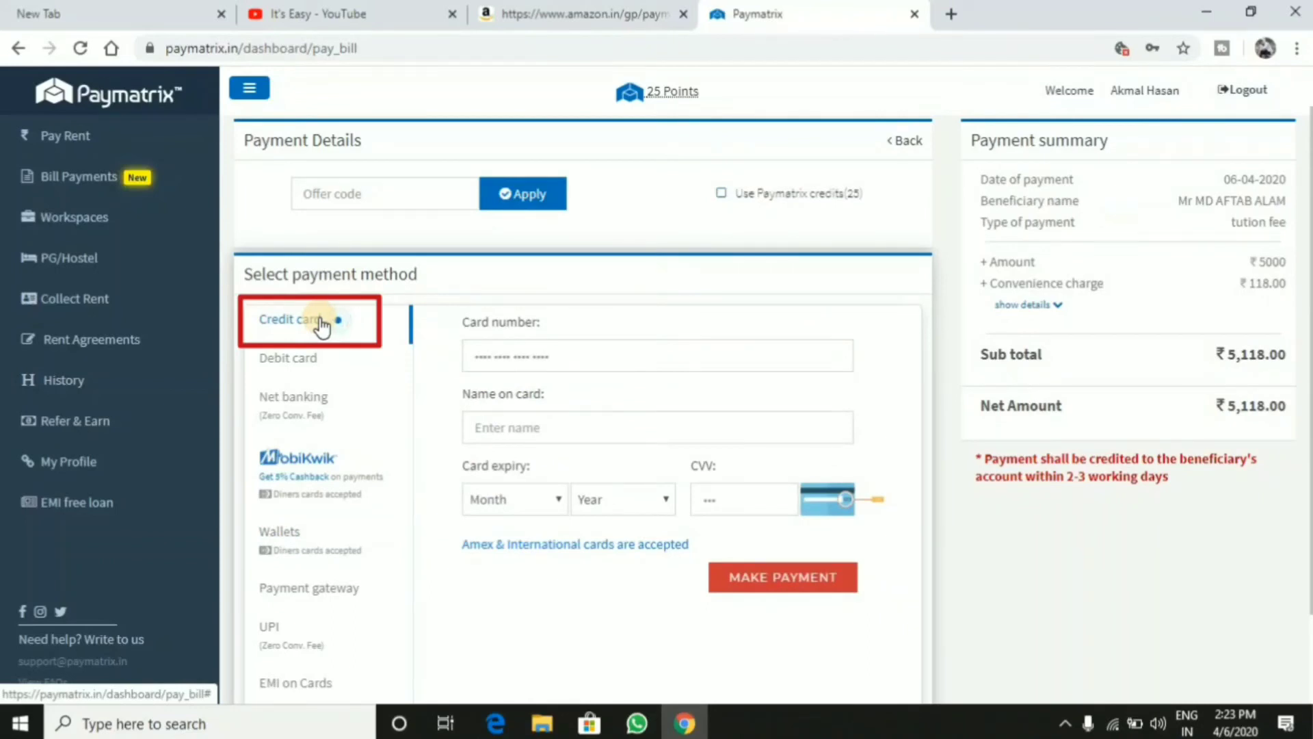
{"action": "left_click", "coordinate": [314, 551]}
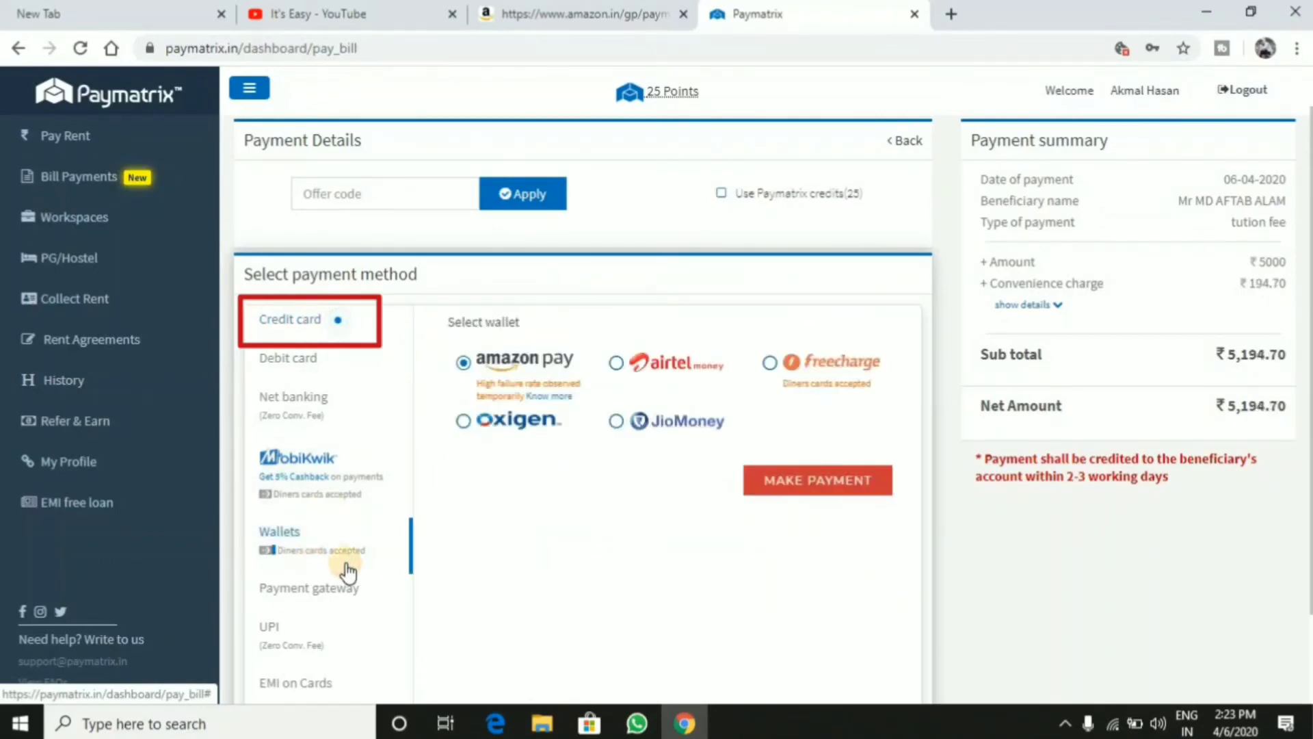
{"action": "left_click", "coordinate": [313, 334]}
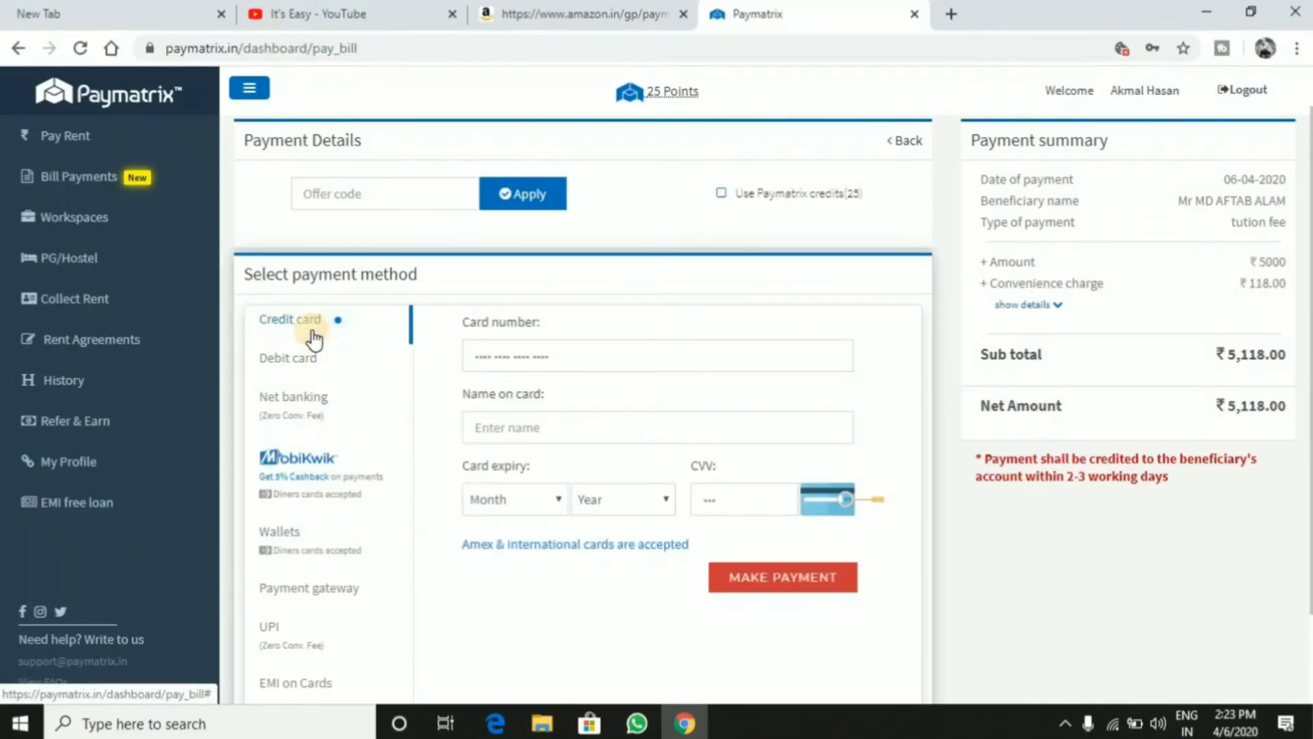
Look through the card number and name fields and try to make the payment with the card details left blank.
{"action": "left_click", "coordinate": [573, 353]}
{"action": "left_click", "coordinate": [520, 430]}
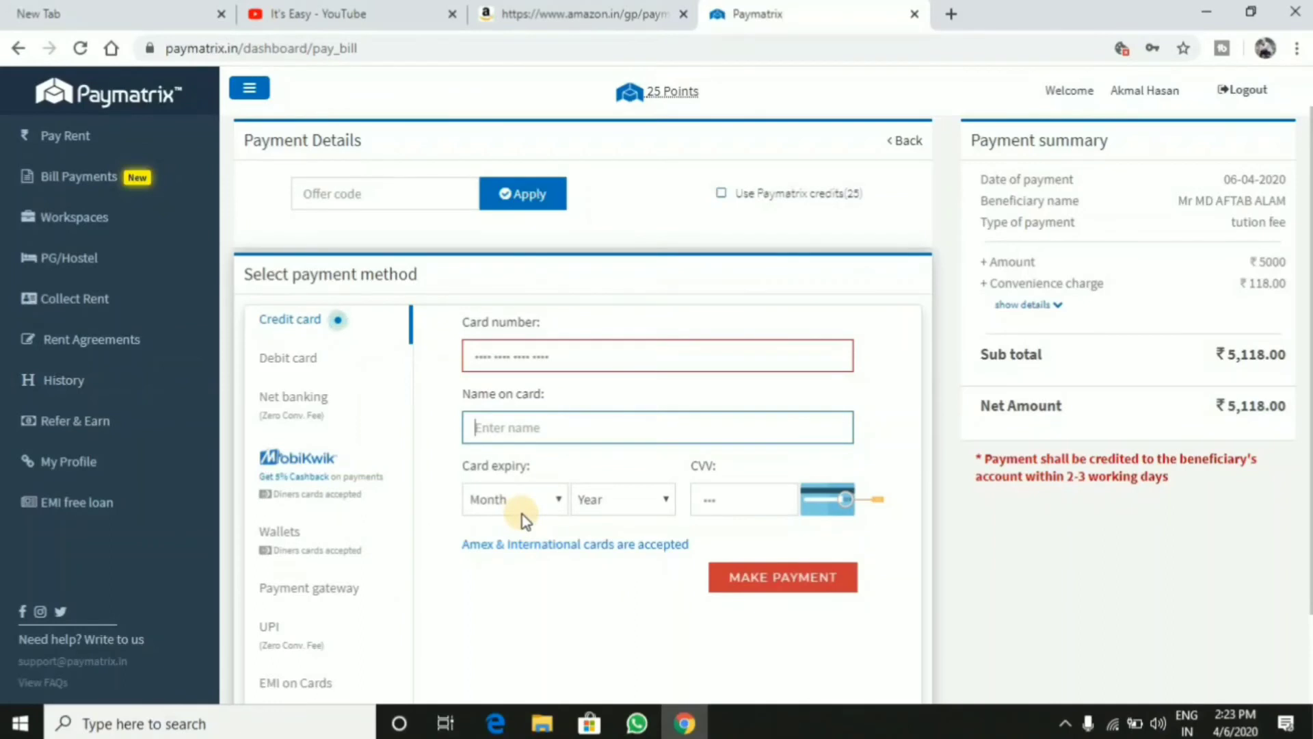
{"action": "left_click", "coordinate": [766, 593]}
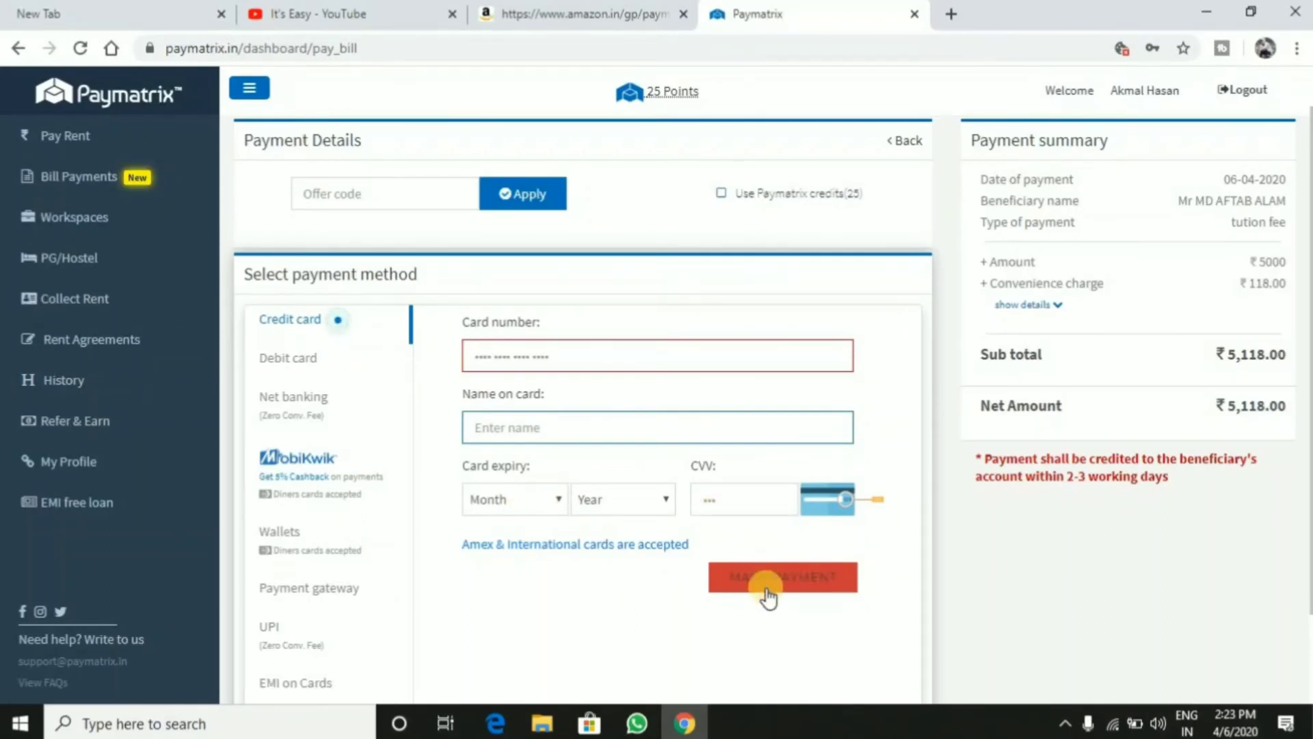
Review the transaction history and open the receipt of the 29000 bill payment settled on 31 Mar 2020.
{"action": "left_click", "coordinate": [45, 383]}
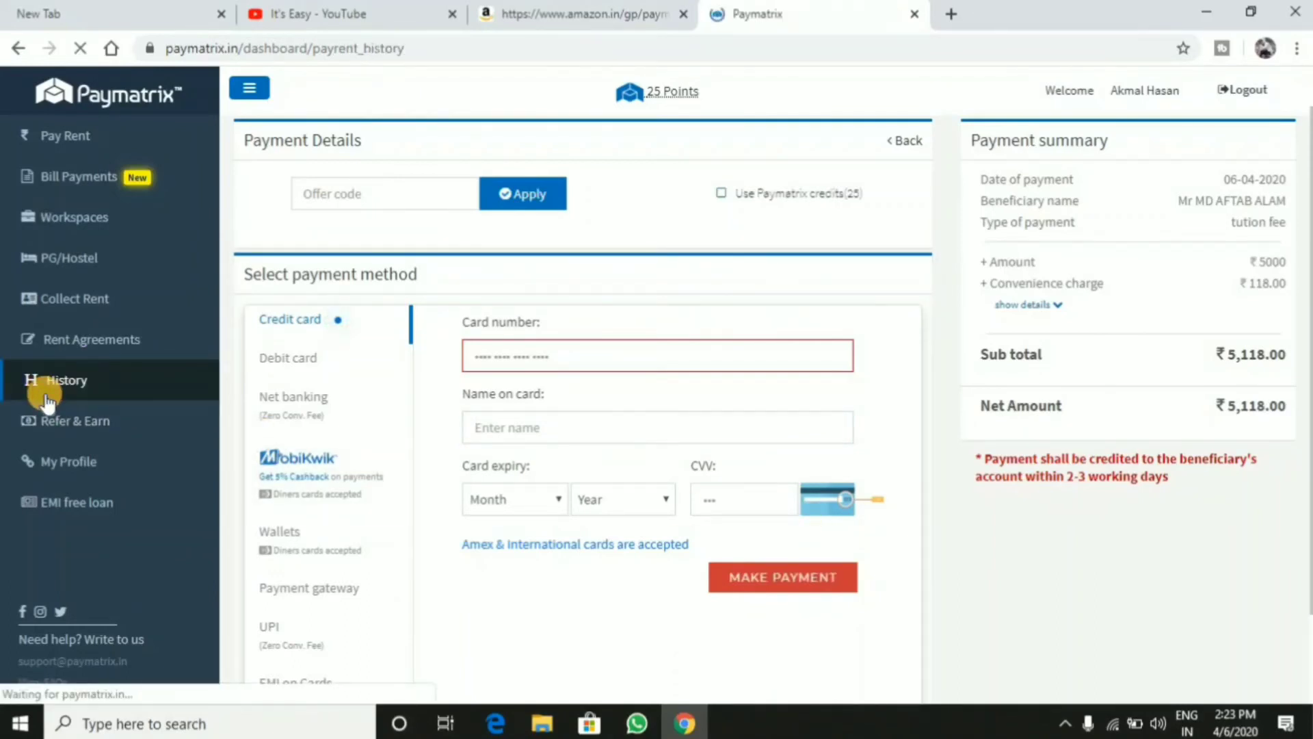
{"action": "scroll", "coordinate": [749, 389], "scroll_direction": "down", "scroll_amount": 1}
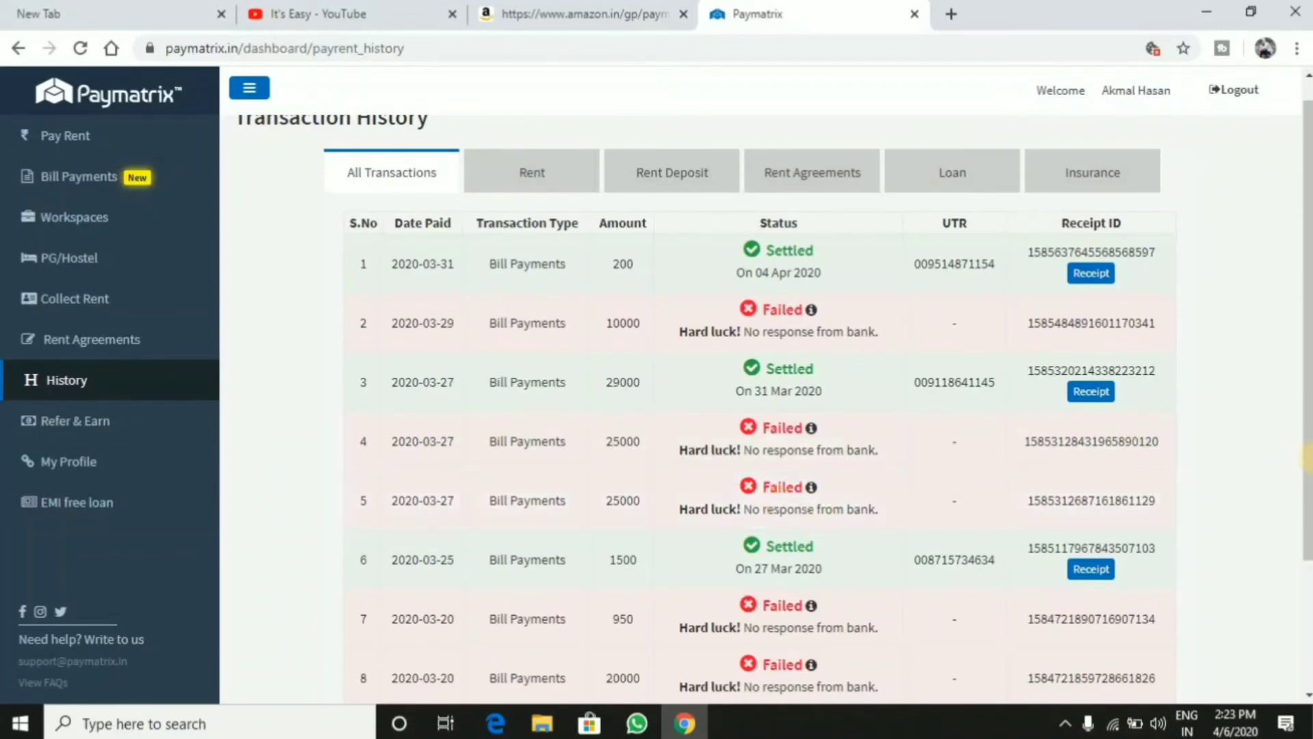
{"action": "scroll", "coordinate": [779, 505], "scroll_direction": "up", "scroll_amount": 1}
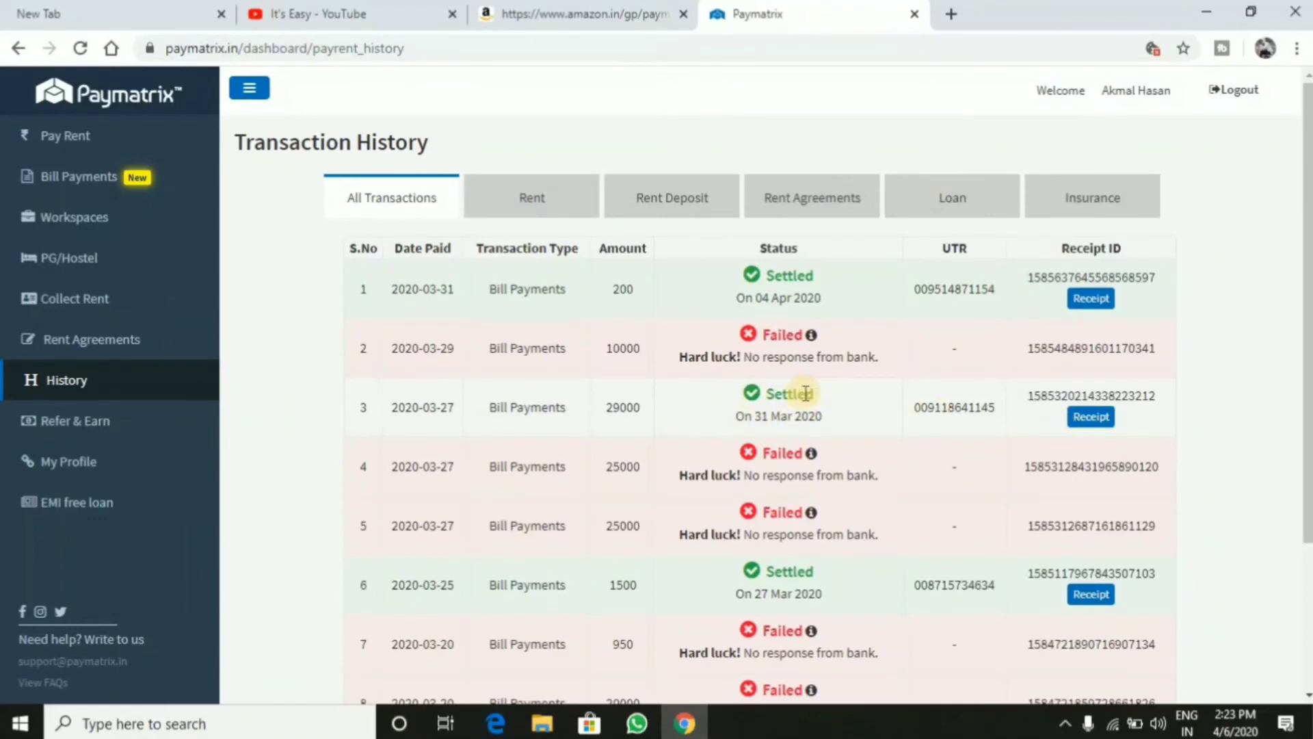
{"action": "left_click", "coordinate": [1093, 417]}
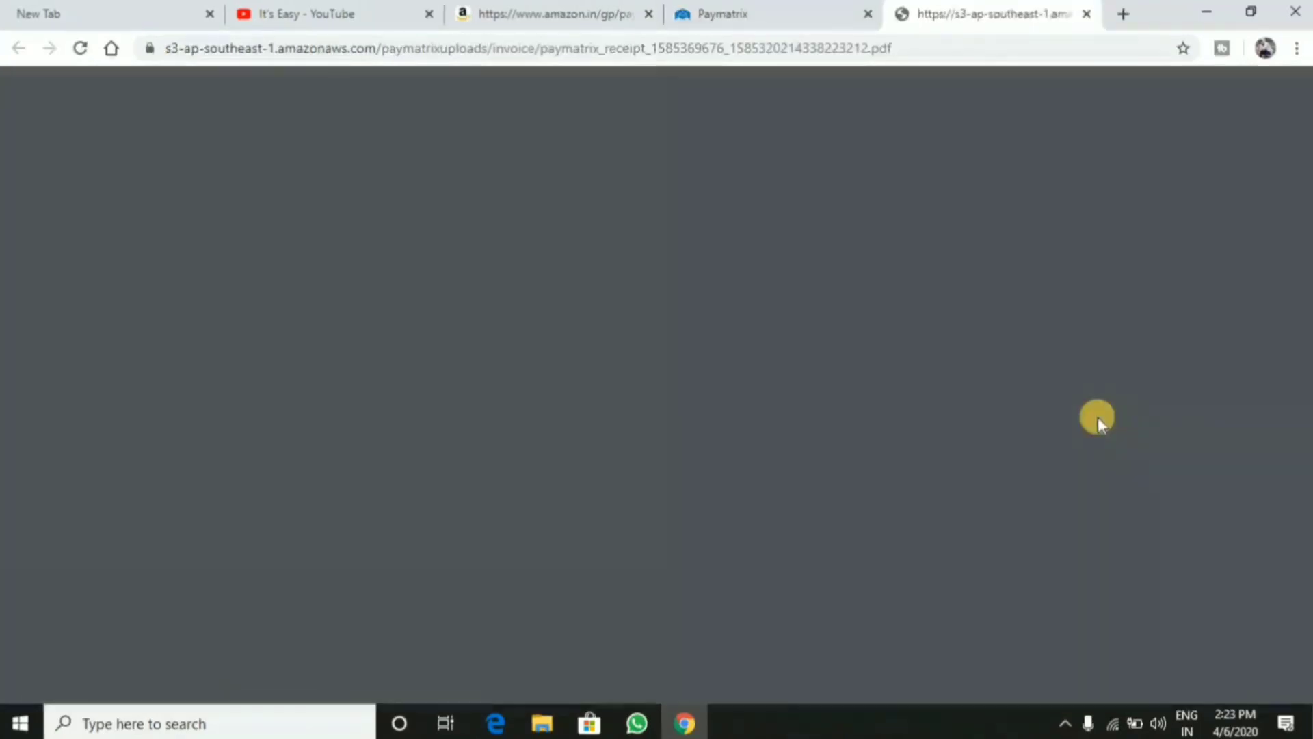